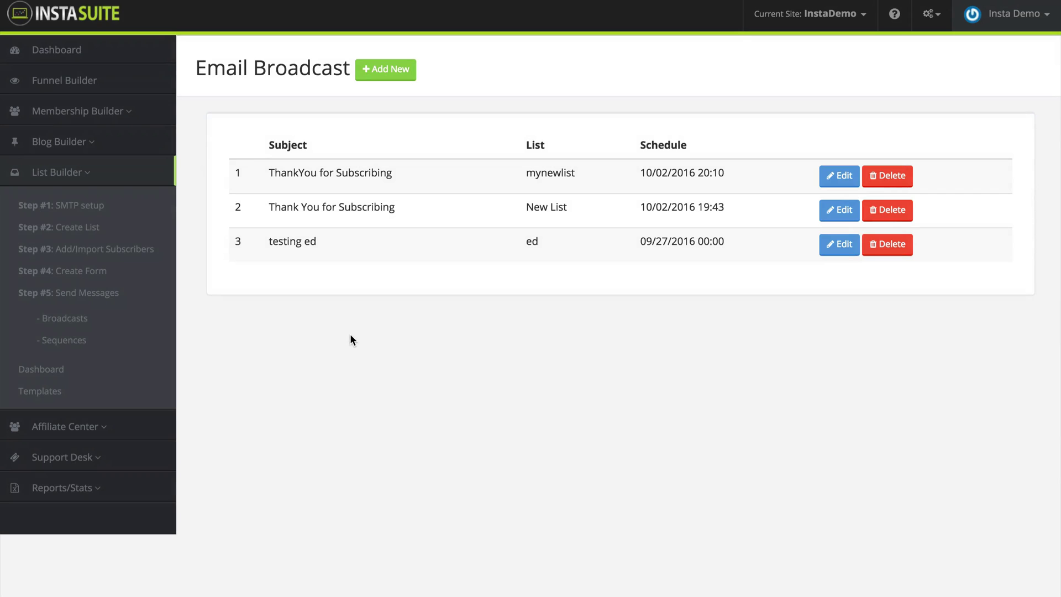
Reload the email broadcasts list and start a new broadcast
click(74, 321)
click(387, 76)
scroll(384, 426, down, 2)
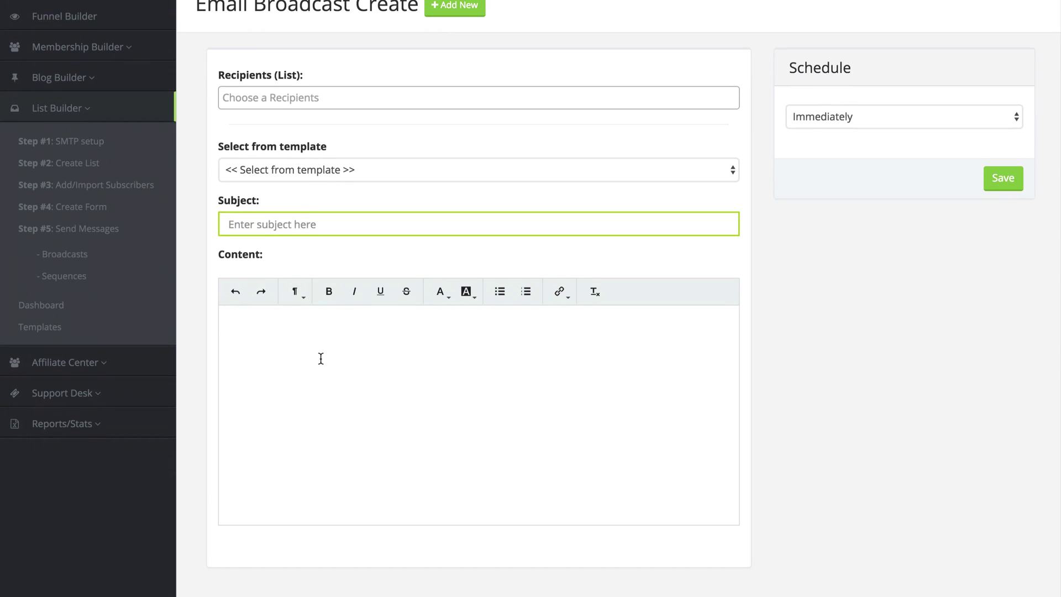
click(344, 339)
Add My Test List and mynewlist as the broadcast's recipients
click(365, 98)
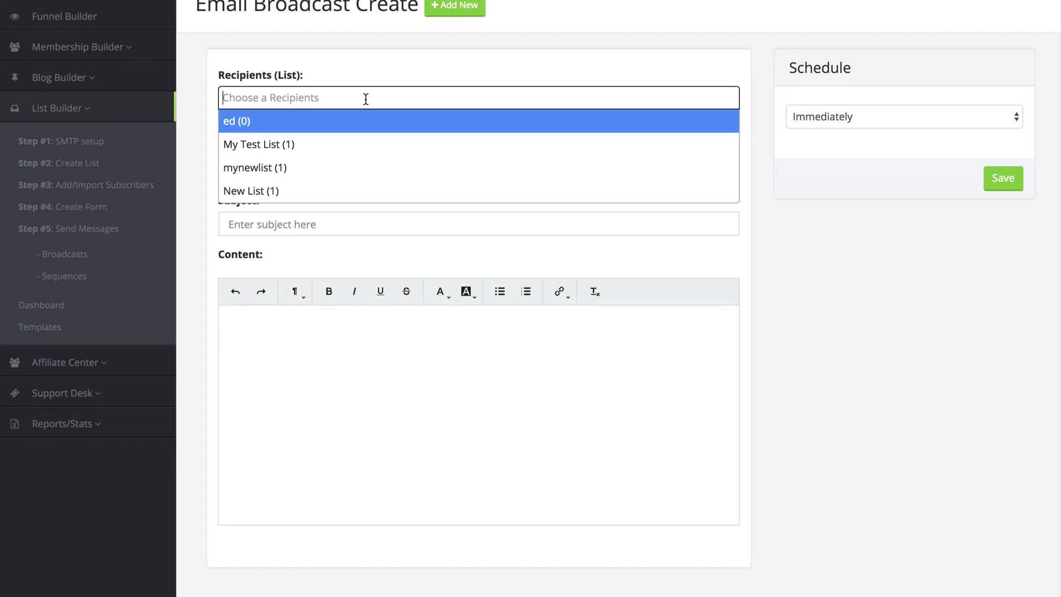
click(342, 146)
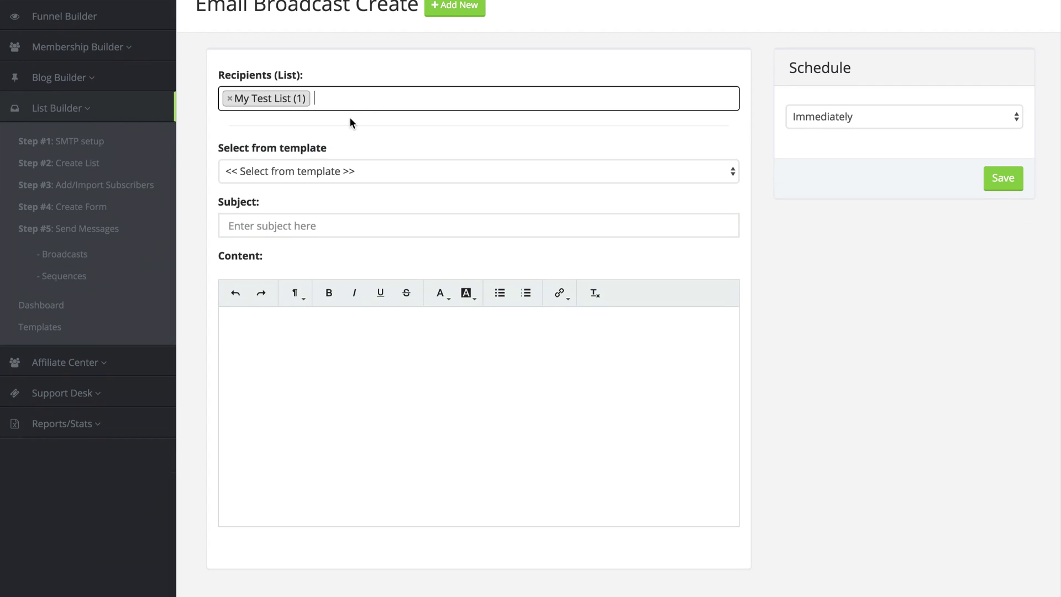
click(375, 99)
click(356, 165)
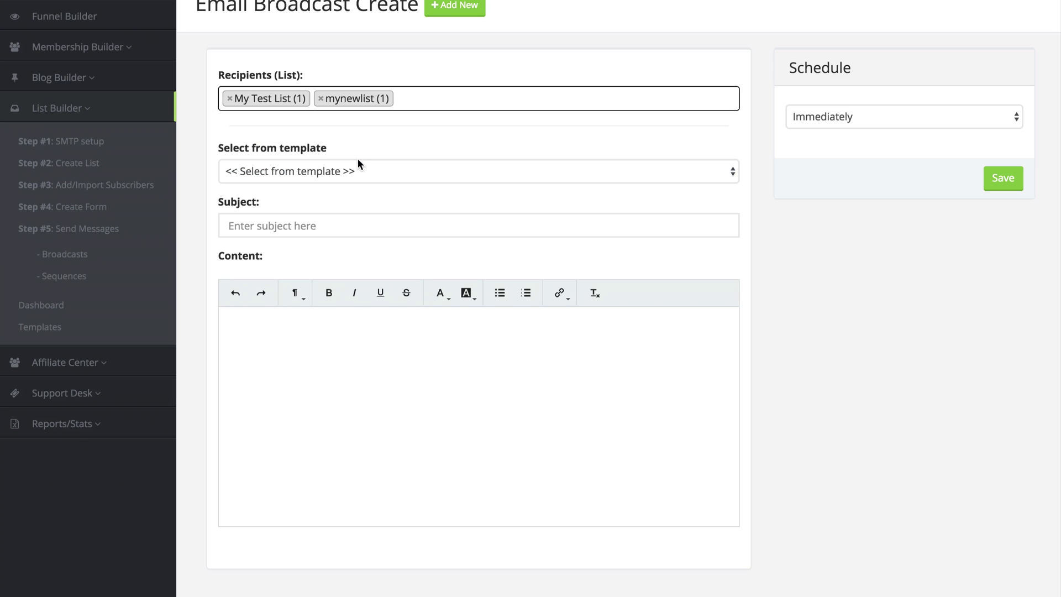
Fill the broadcast's subject and content from the Insta Suite template
click(352, 178)
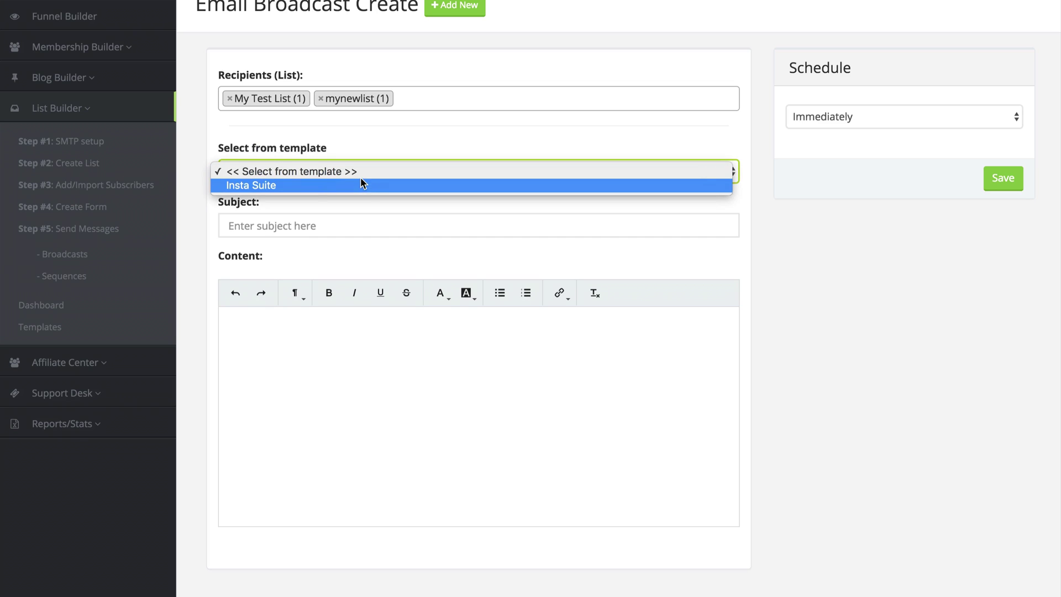
click(359, 185)
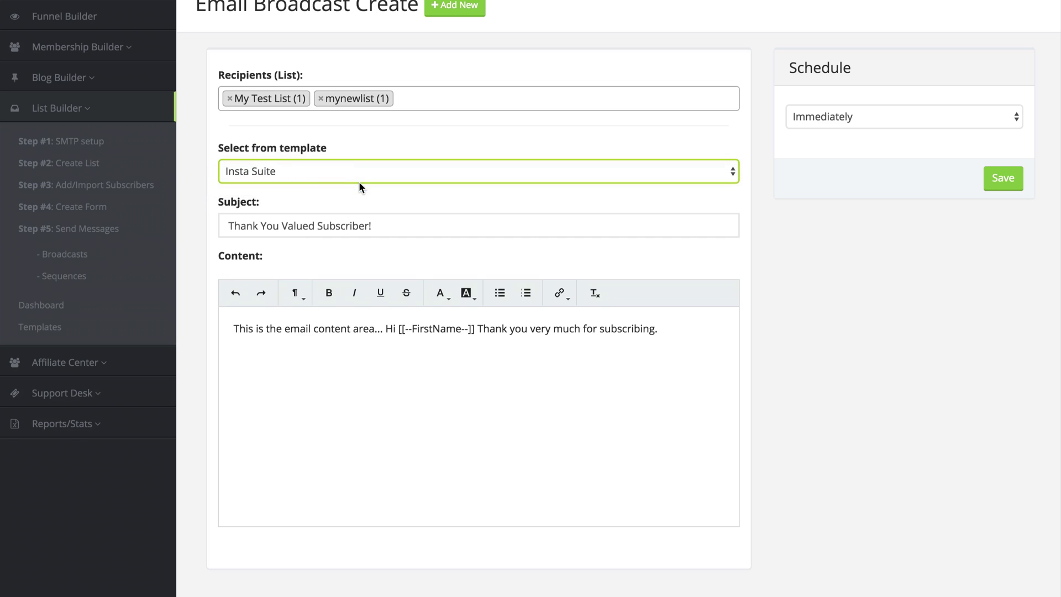
drag(375, 225, 230, 227)
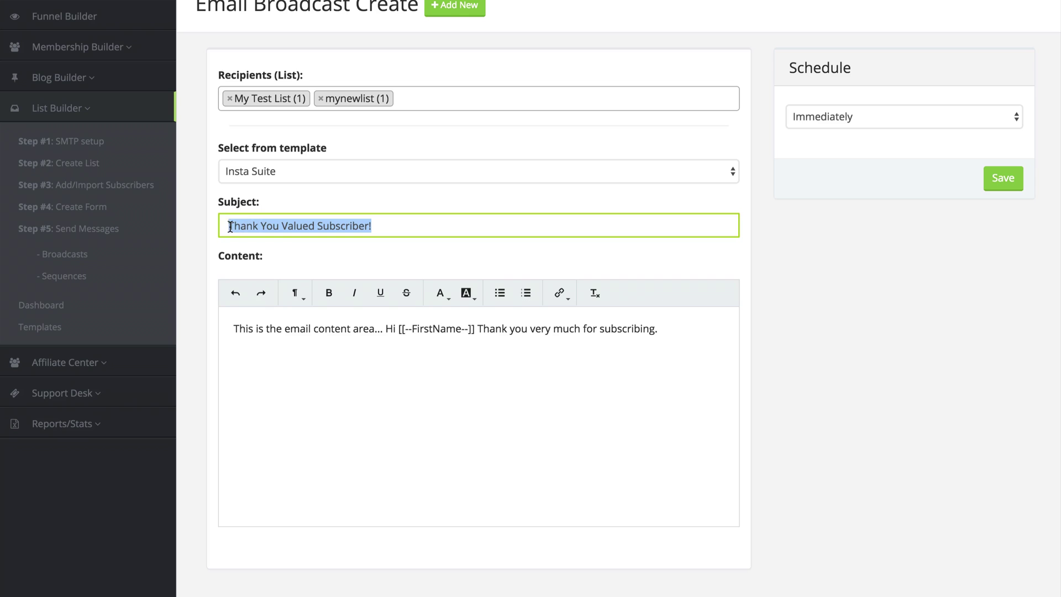
click(310, 368)
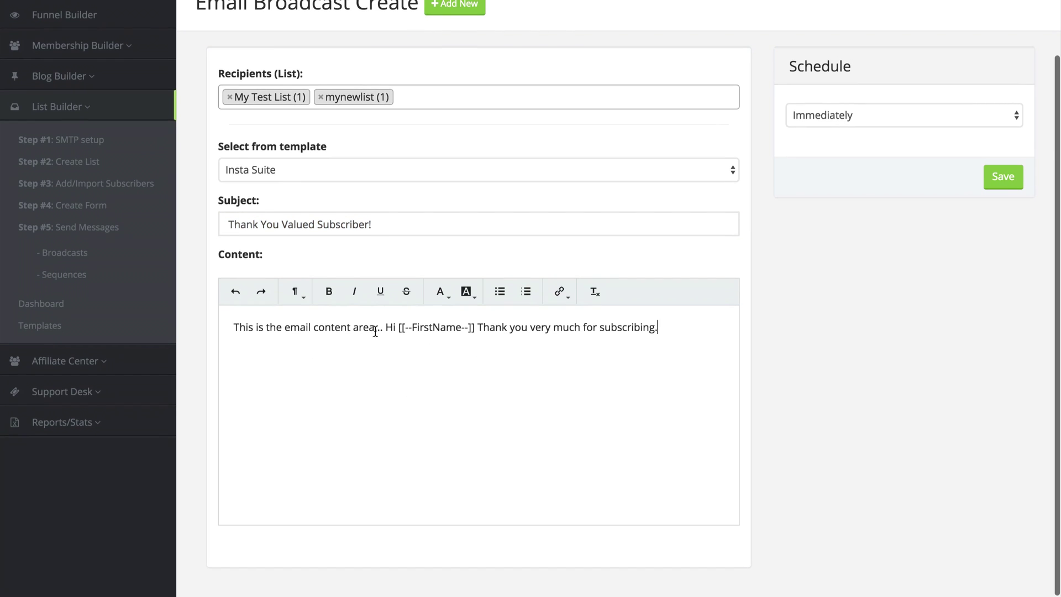
scroll(475, 304, up, 2)
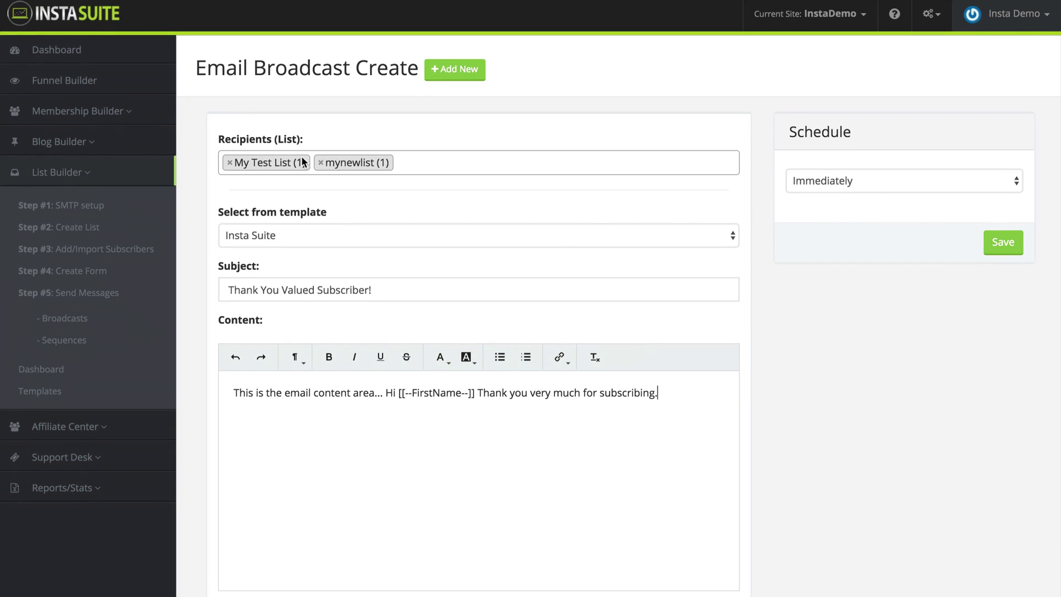
Change the send option from Immediately to Set schedule, then go to the Sequences list
click(875, 179)
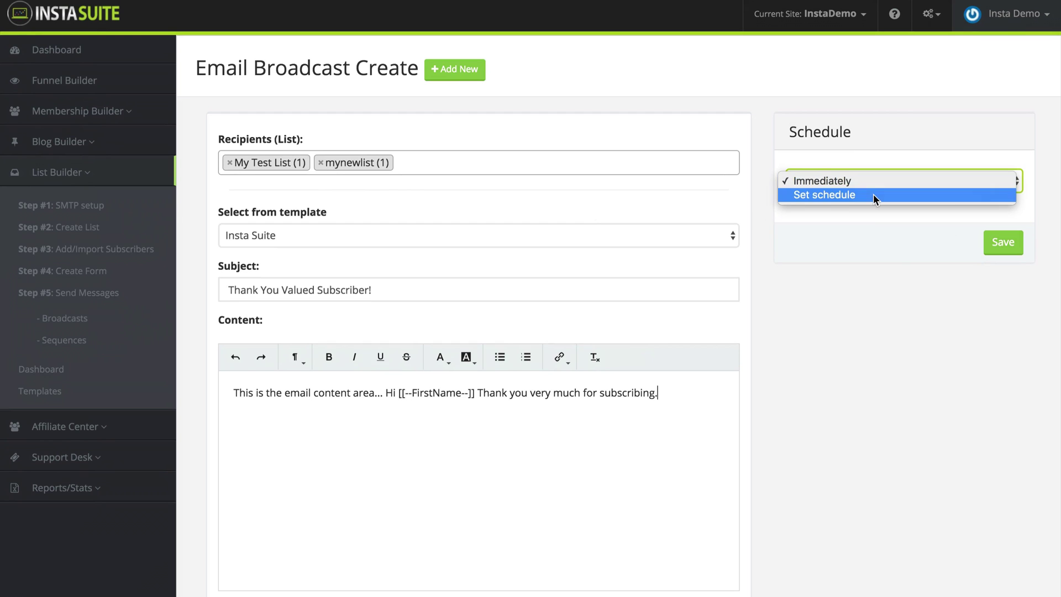
click(873, 194)
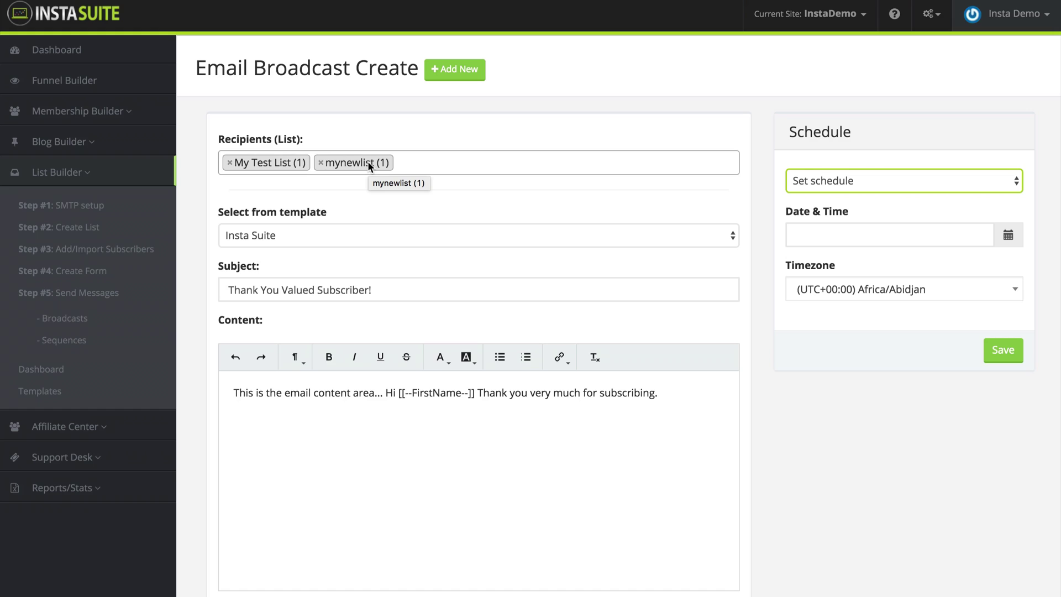
click(74, 342)
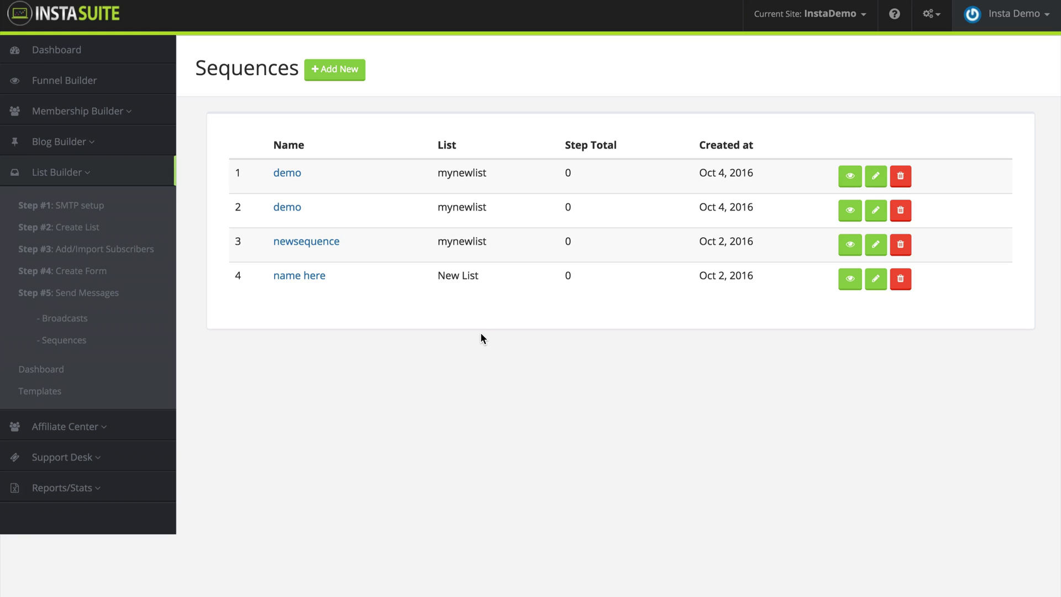
Start a new sequence from the Sequences page with Add New
click(340, 71)
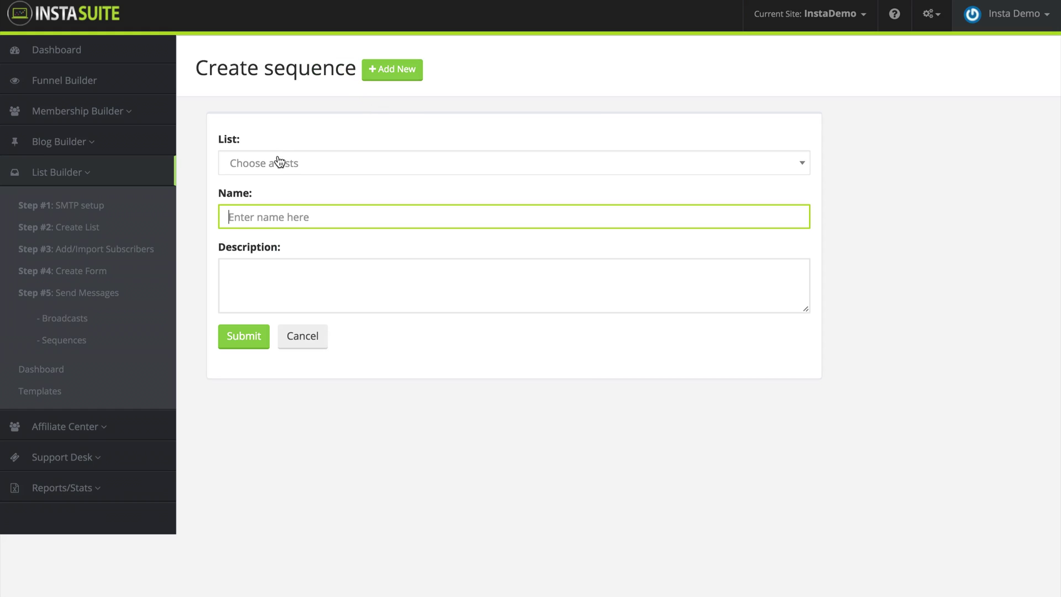
Create the sequence 'My Sequence Emails' for My Test List with description 'My sequence'
click(307, 162)
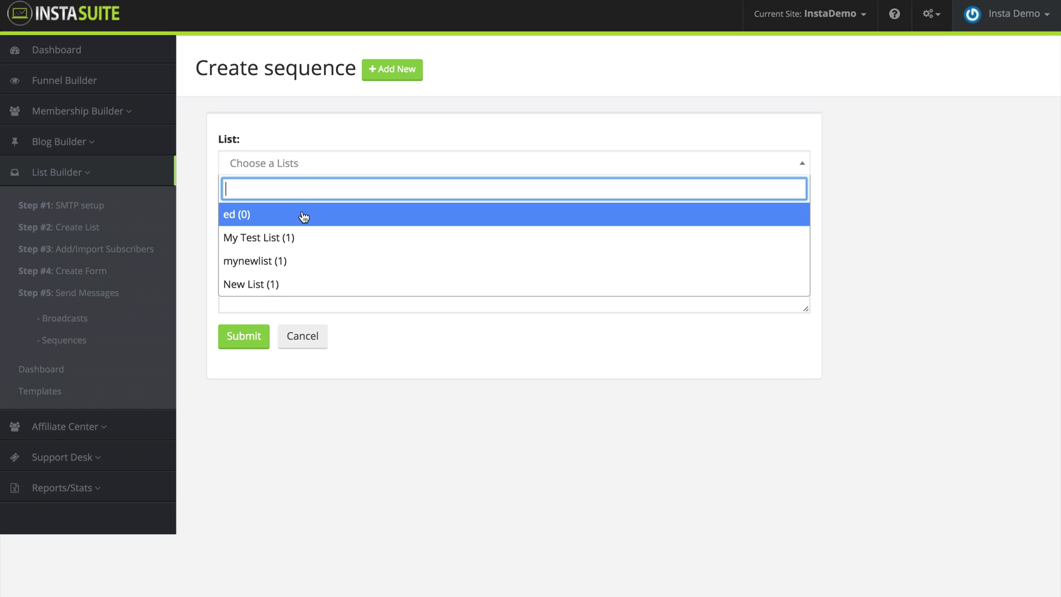
click(280, 238)
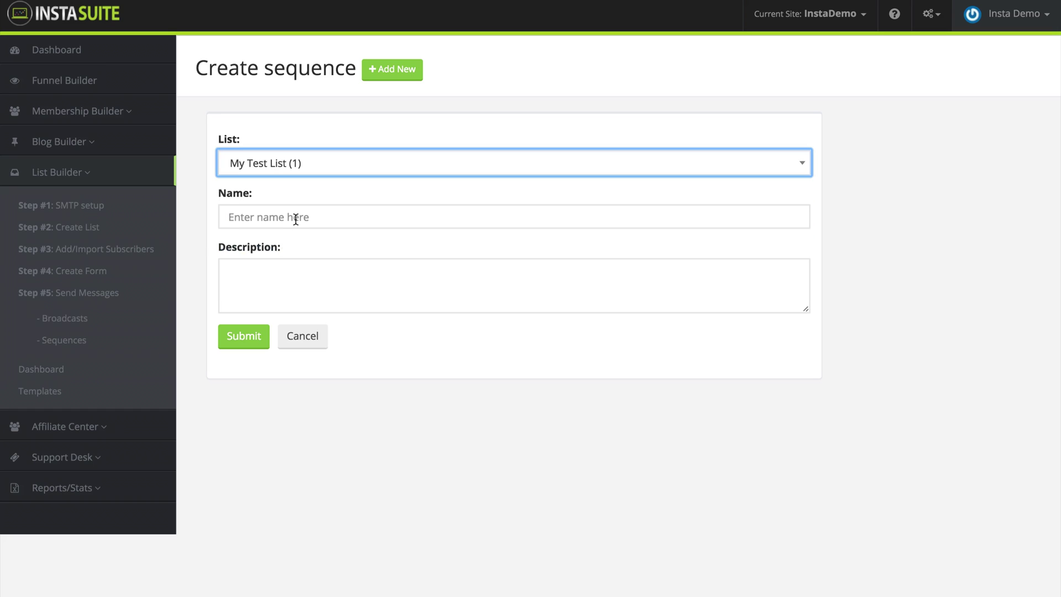
click(296, 219)
text(My)
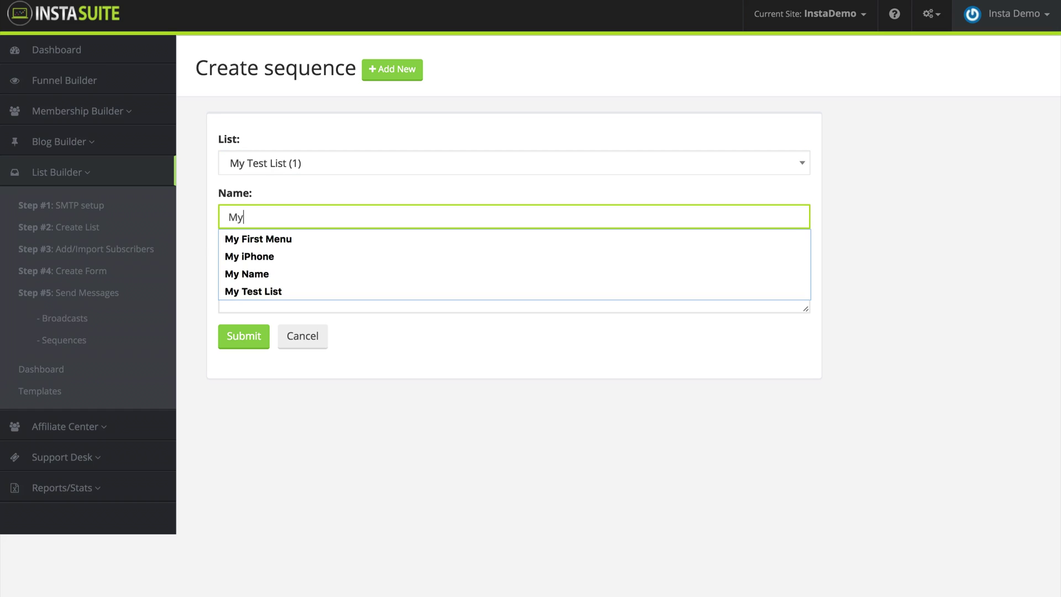
text( Sequence)
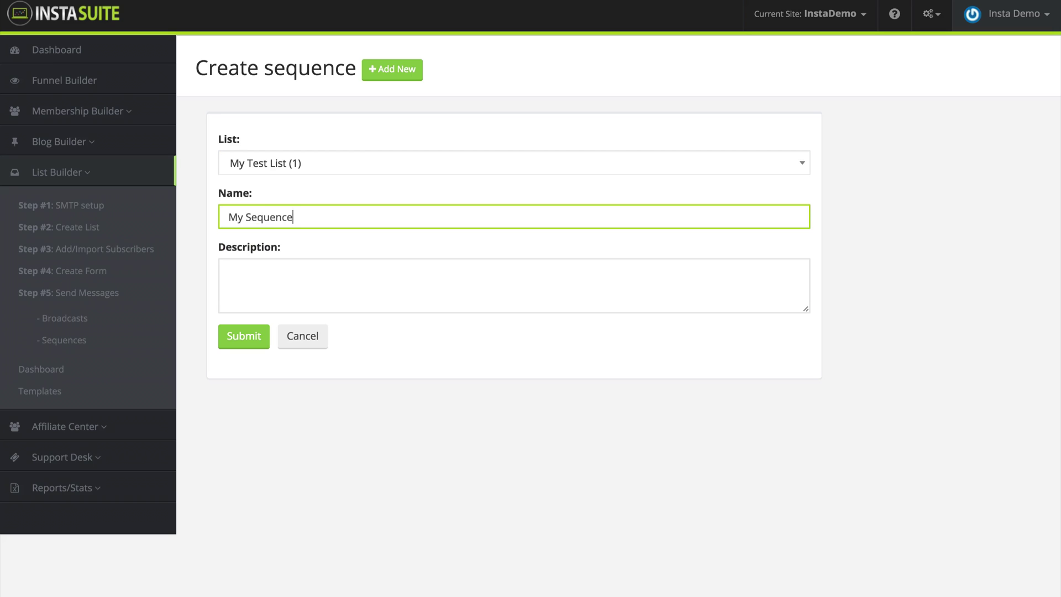
text( Emails)
key(Tab)
text(M)
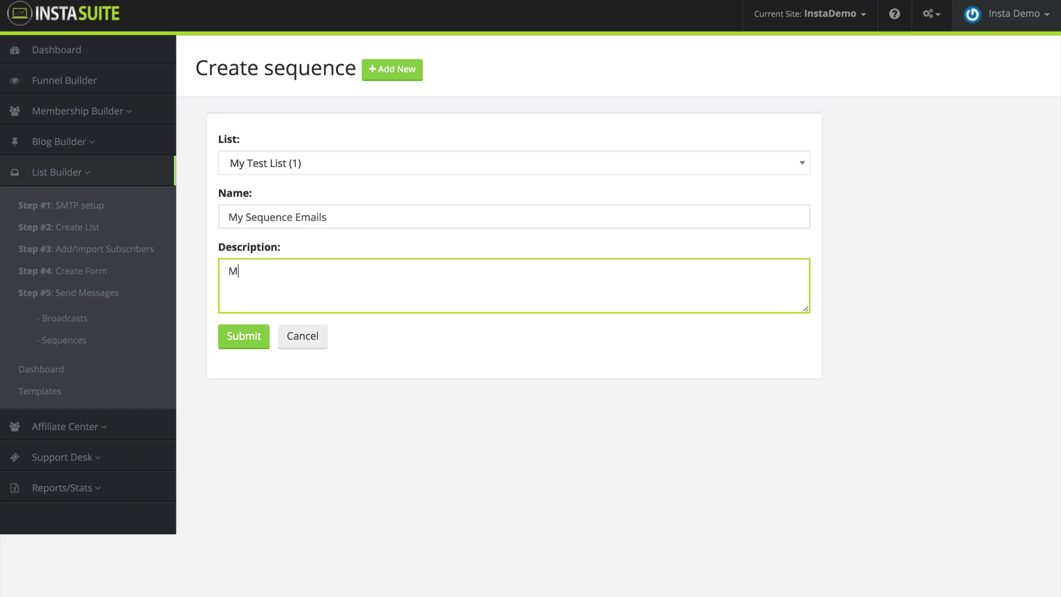
text(y sequence)
click(243, 347)
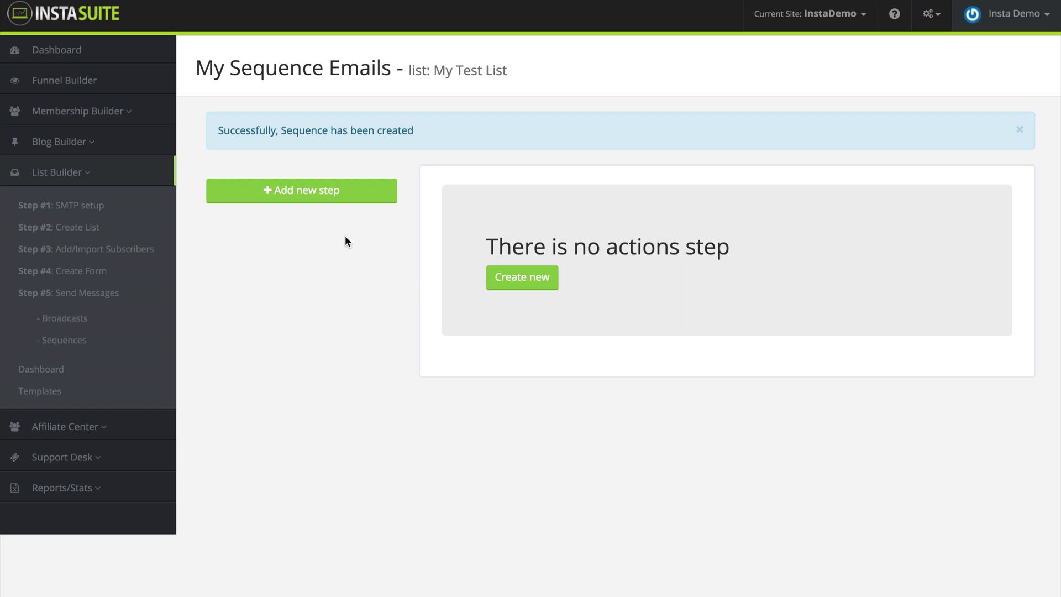
Add a day-0 Email step named 'Subscribes' and confirm its creation
click(523, 277)
click(483, 258)
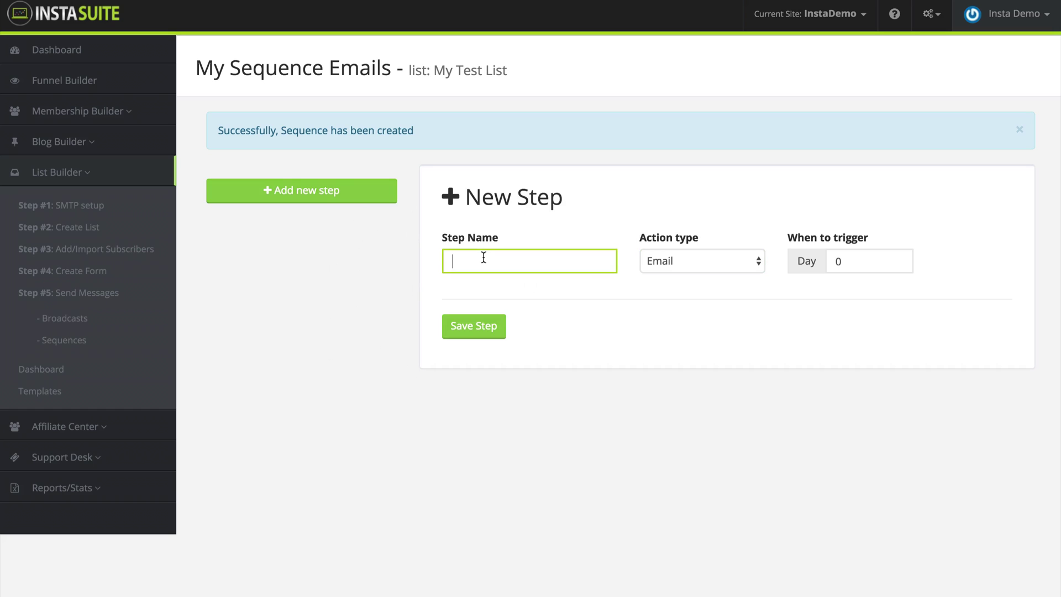
text(Subscribes)
click(482, 325)
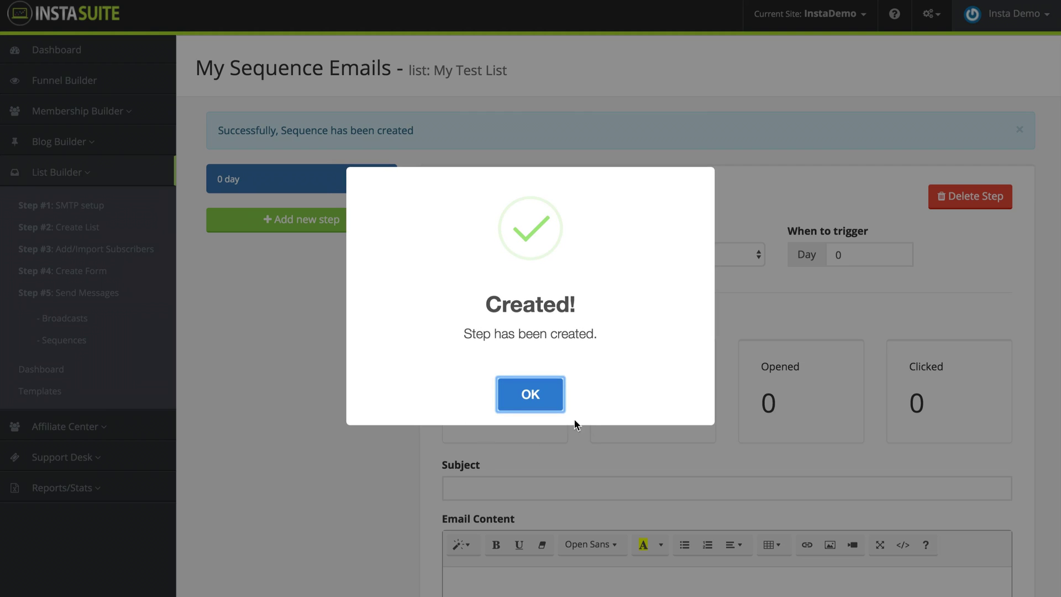
click(517, 401)
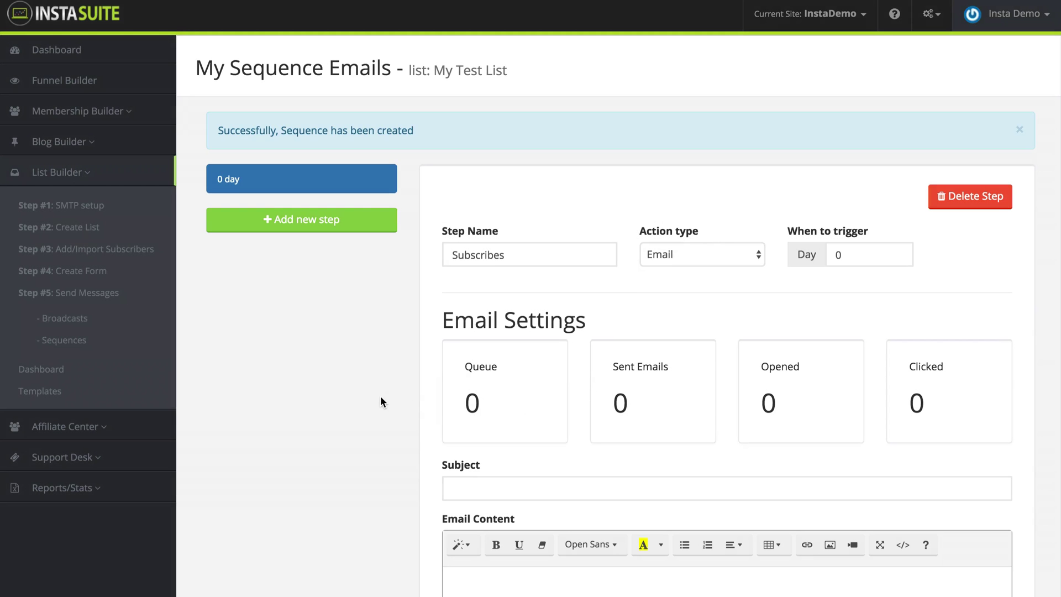
Set the first step's subject and email content both to 'Welcome' and update it
scroll(418, 427, down, 4)
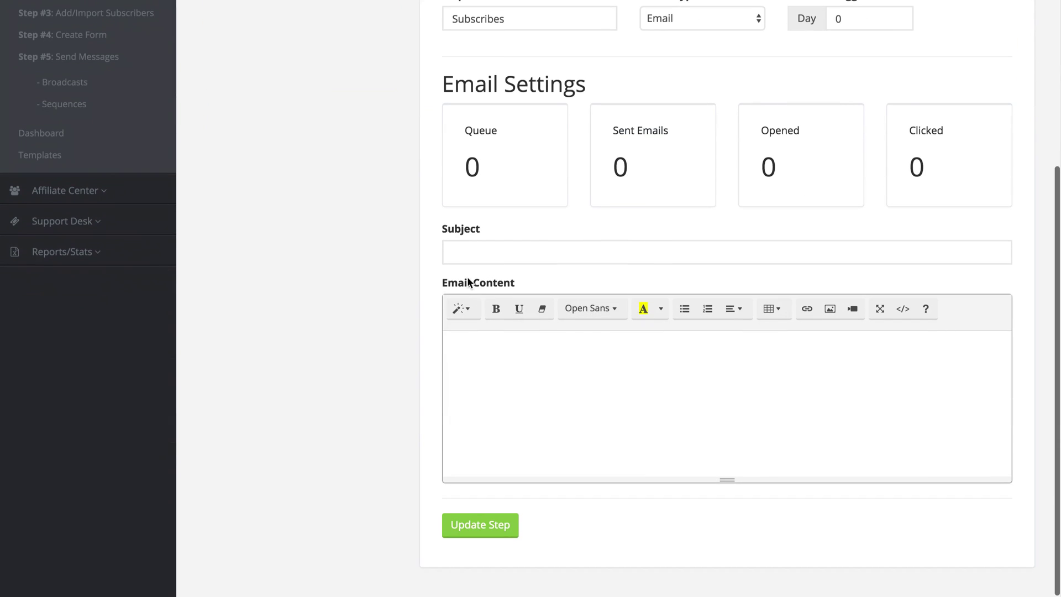
click(509, 257)
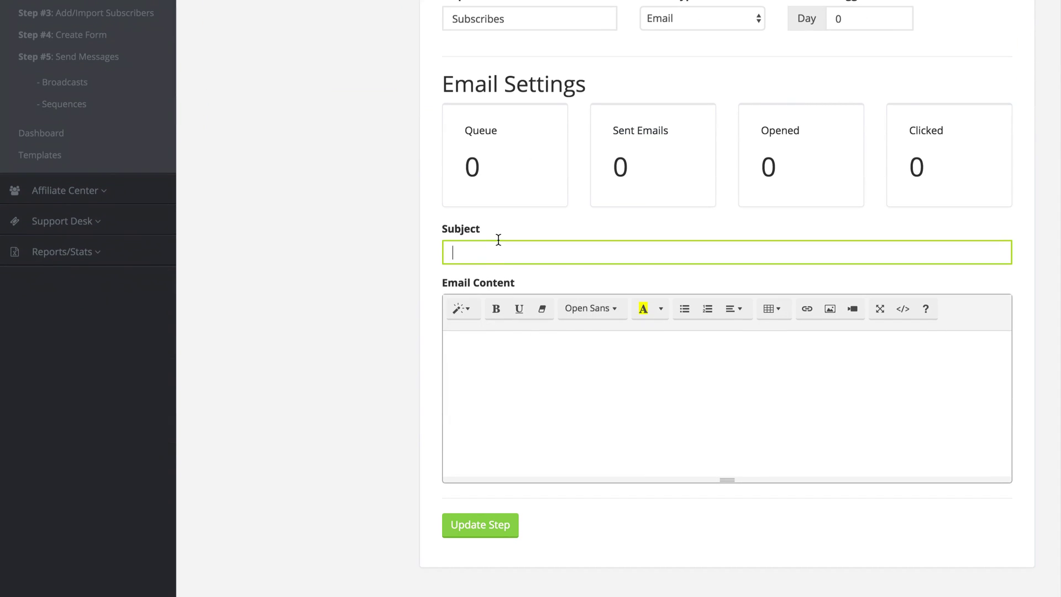
text(Welcome)
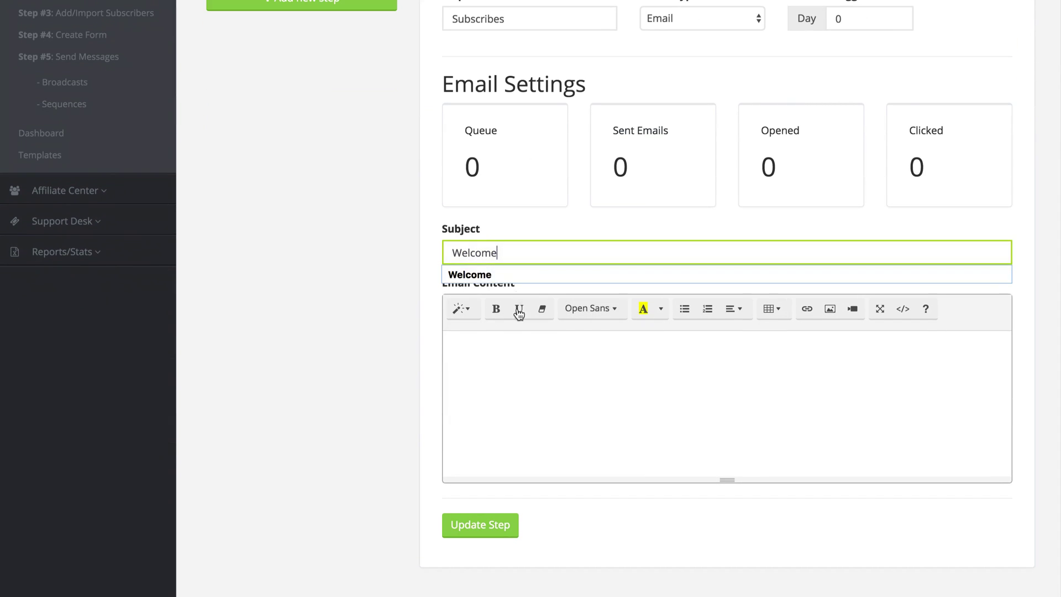
click(517, 343)
text(Welcome)
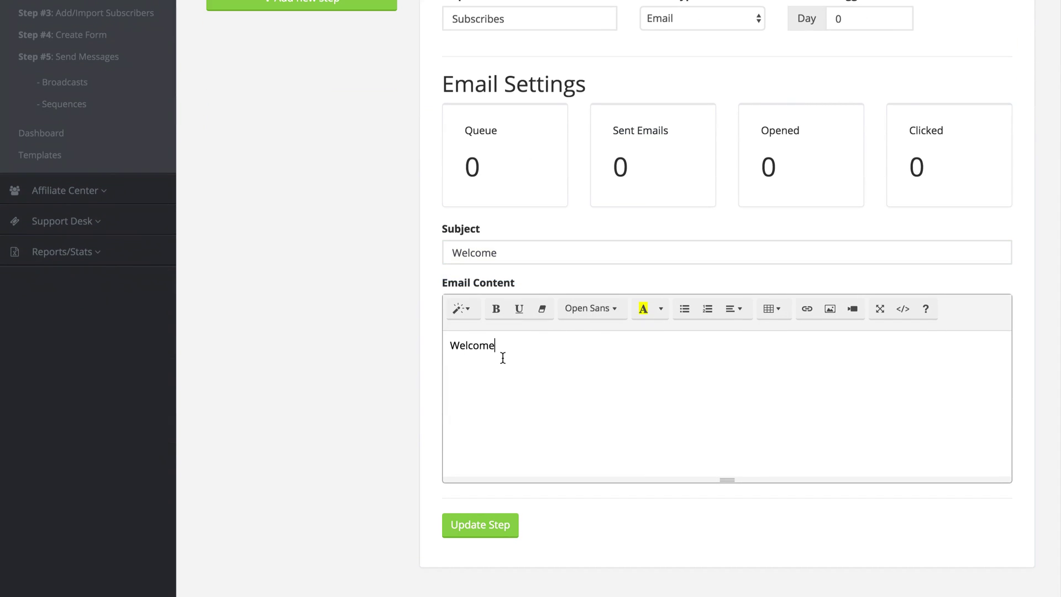
click(486, 531)
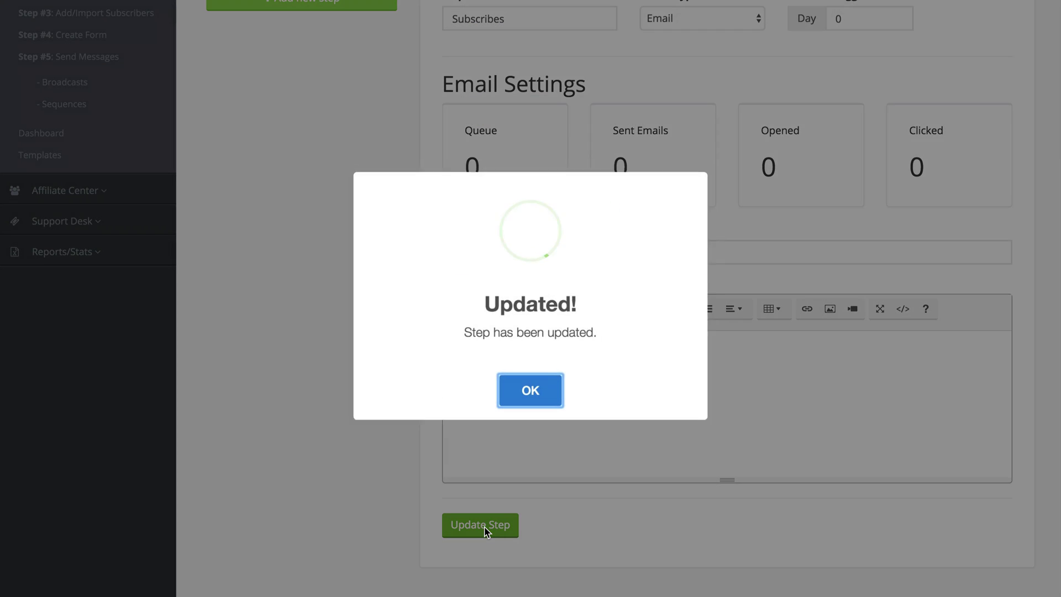
click(530, 391)
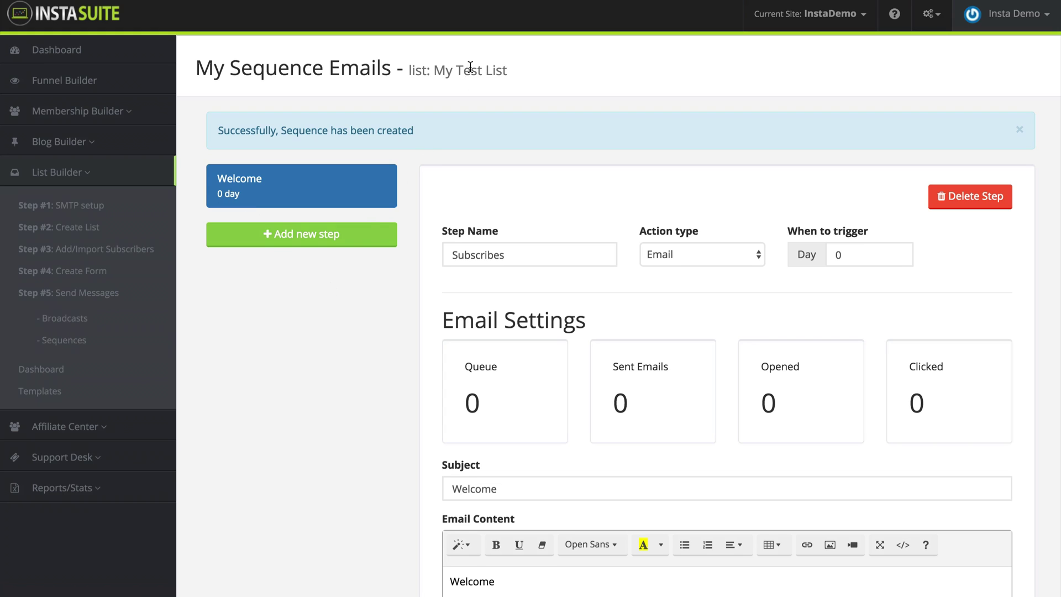
drag(434, 70, 510, 71)
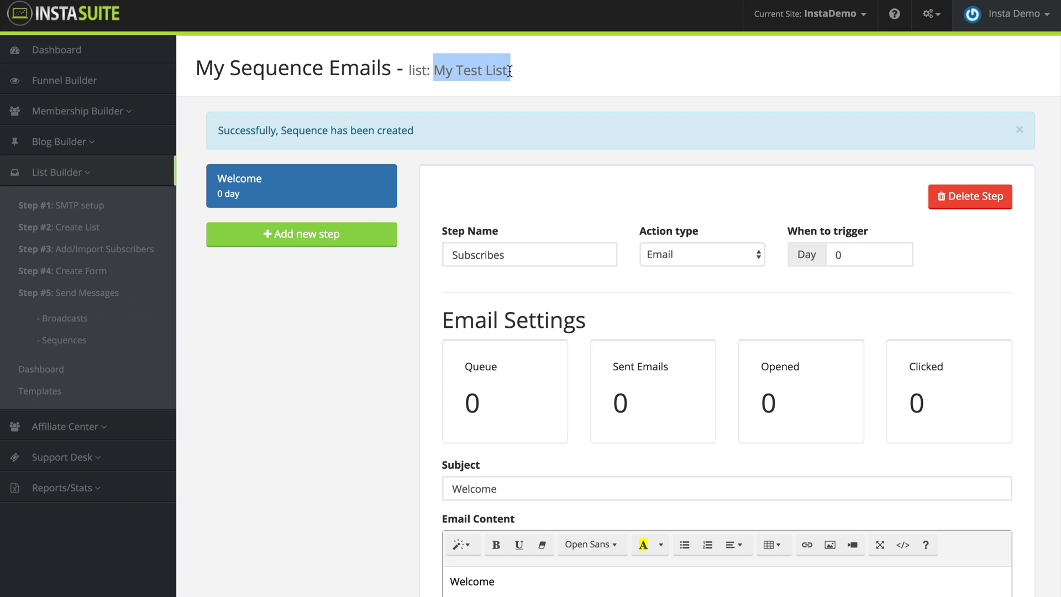
click(503, 77)
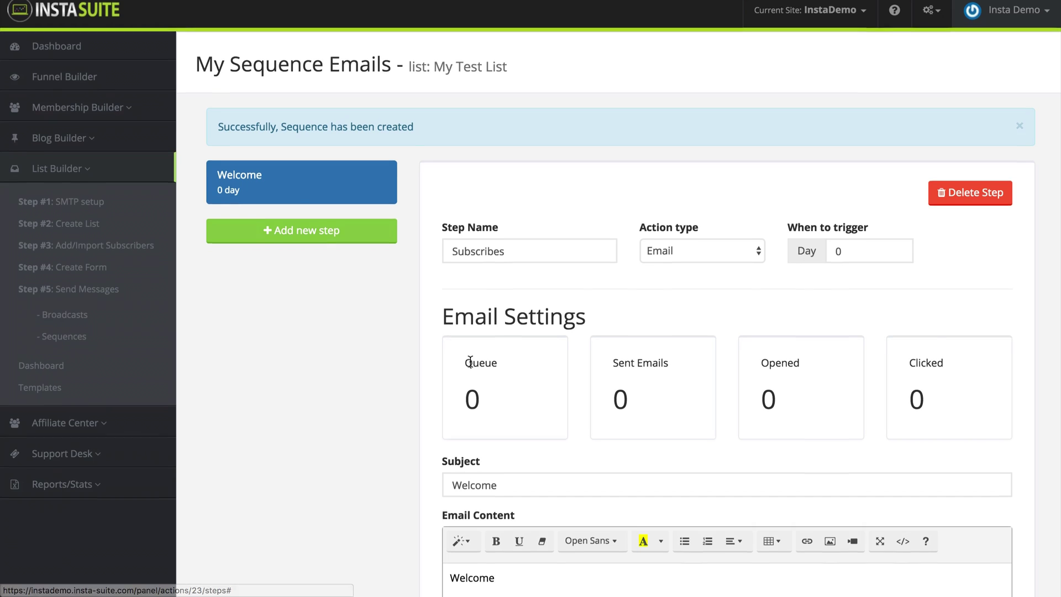
scroll(466, 362, down, 3)
scroll(503, 332, up, 3)
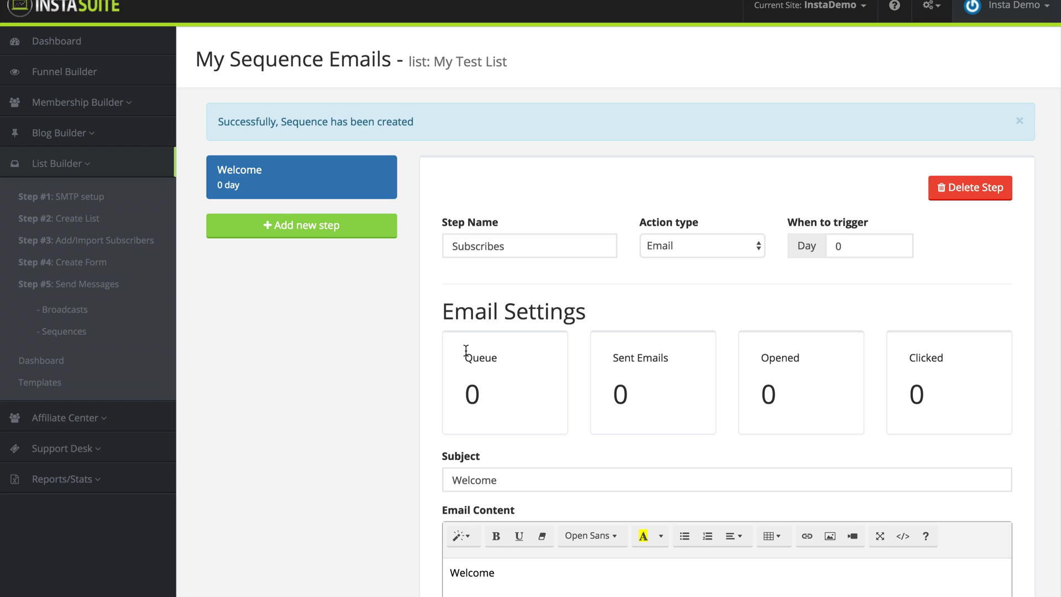
Add a second Email step named 'Free Video' triggered on day 2
click(300, 234)
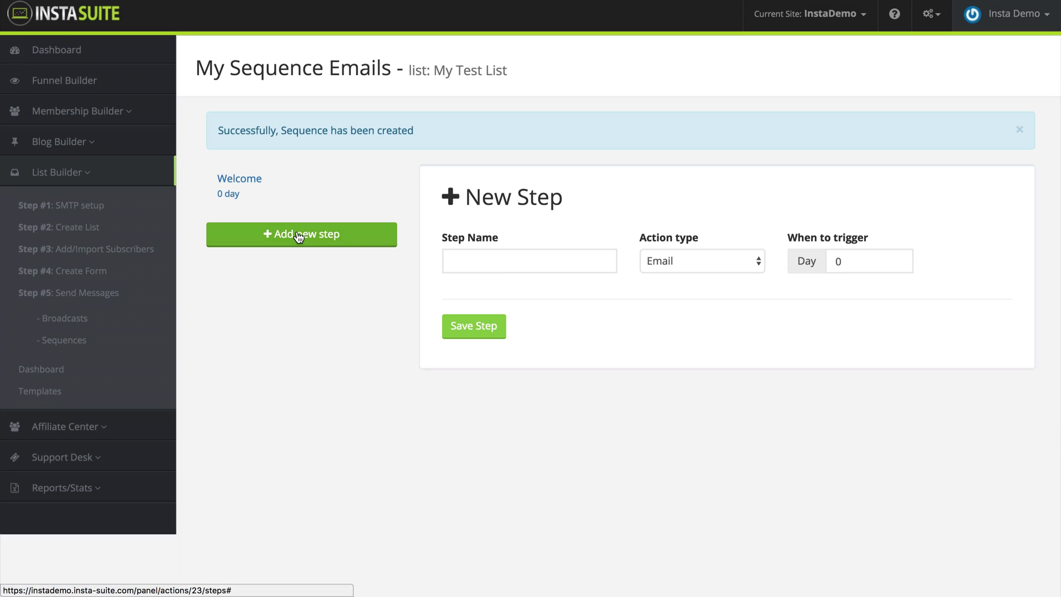
click(466, 263)
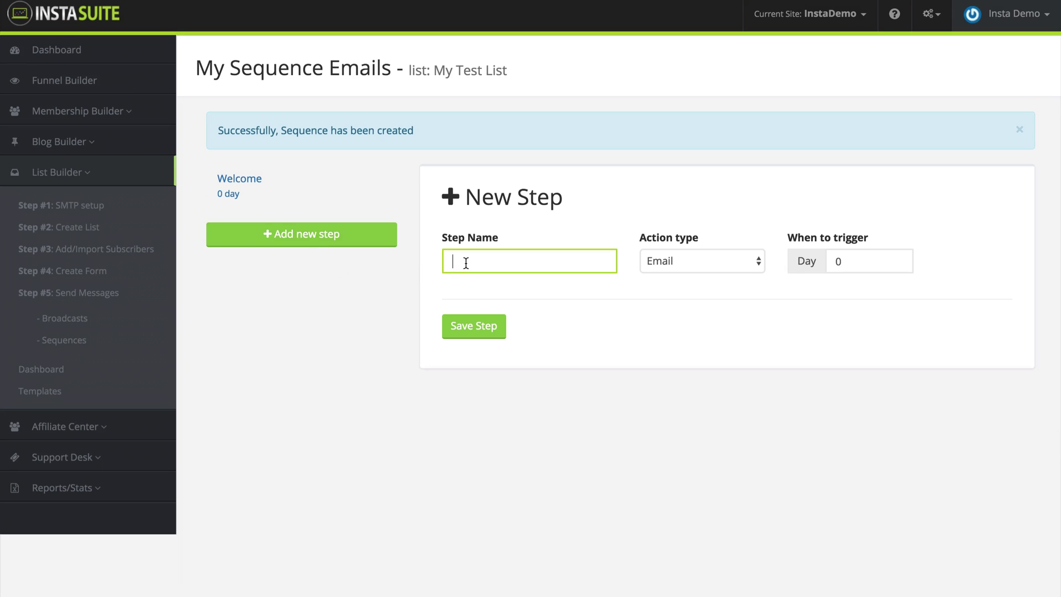
text(Free Video)
click(846, 262)
key(BackSpace)
text(2)
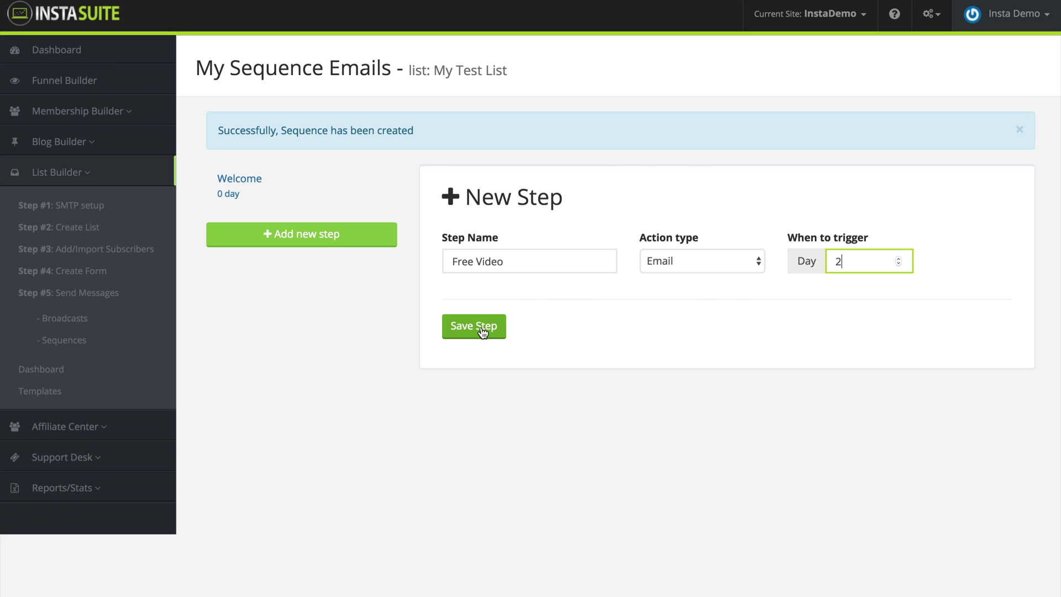
click(464, 326)
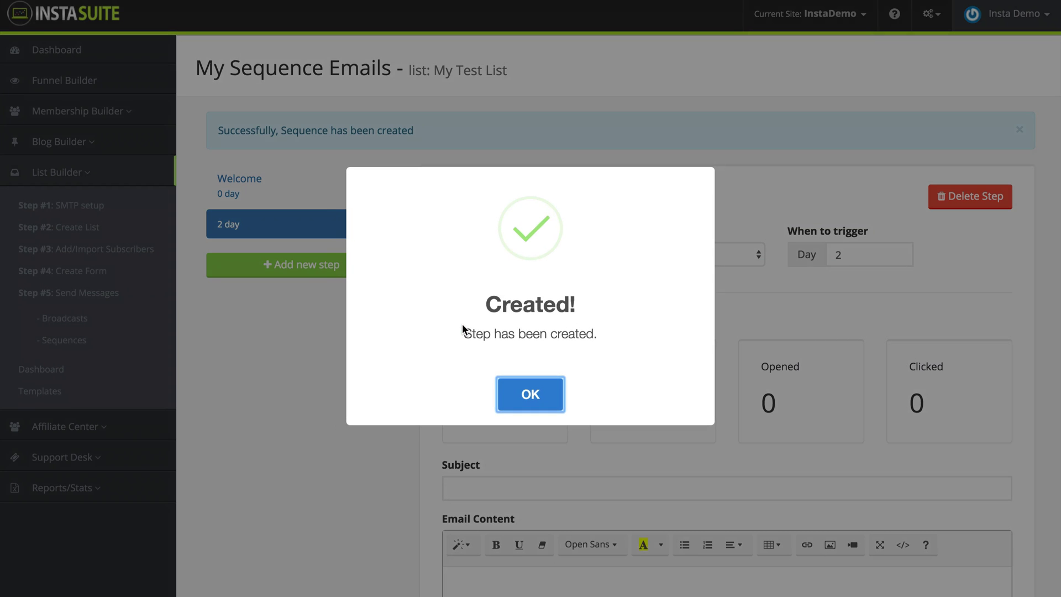
click(525, 391)
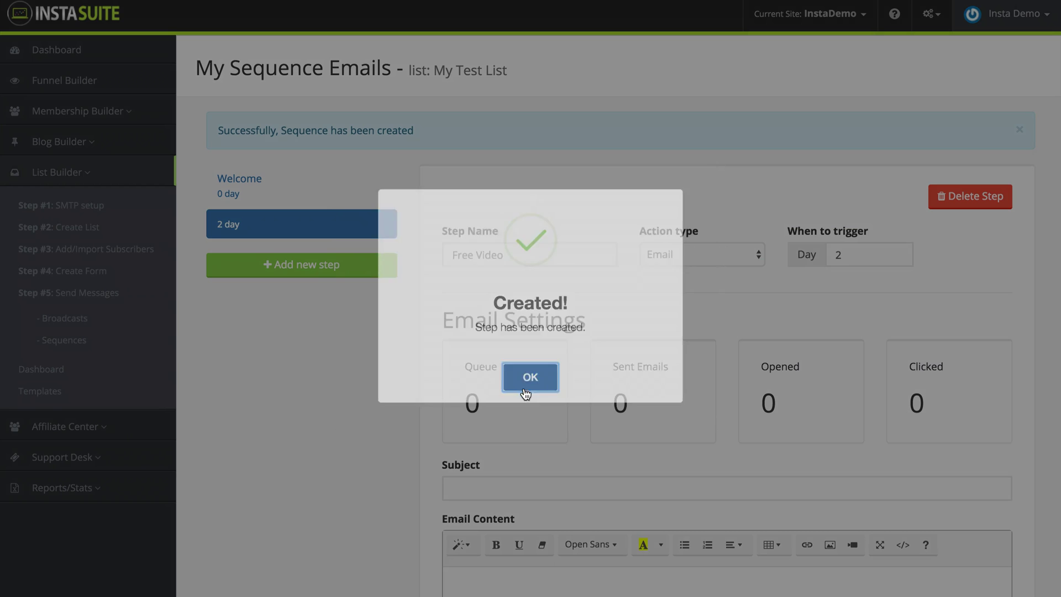
Give Free Video the subject 'Free Video #1' and body 'Check out this free video!', then update
scroll(430, 462, down, 2)
click(472, 411)
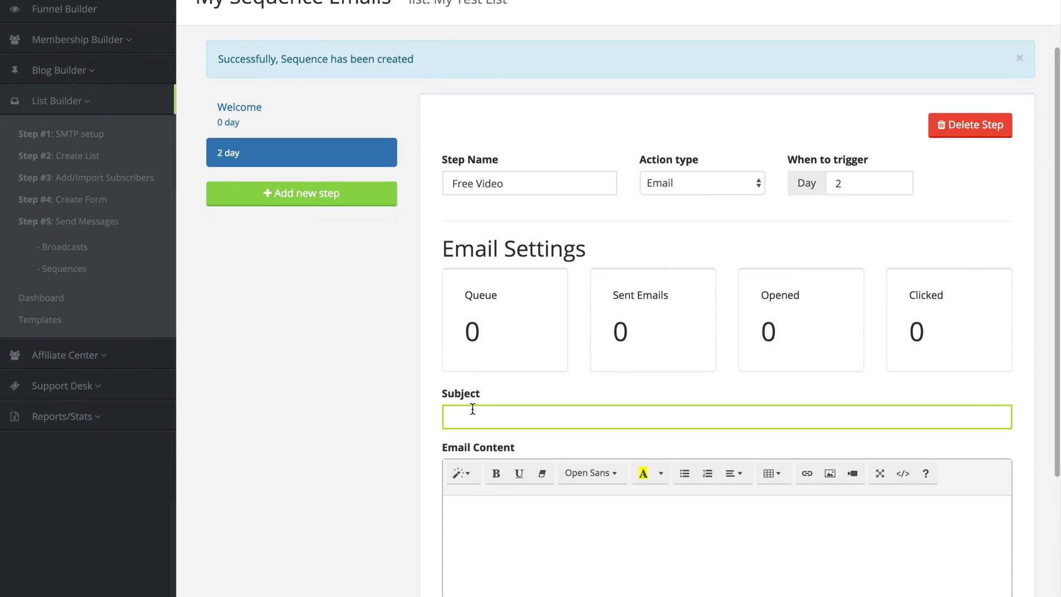
scroll(473, 484, down, 3)
scroll(476, 426, up, 1)
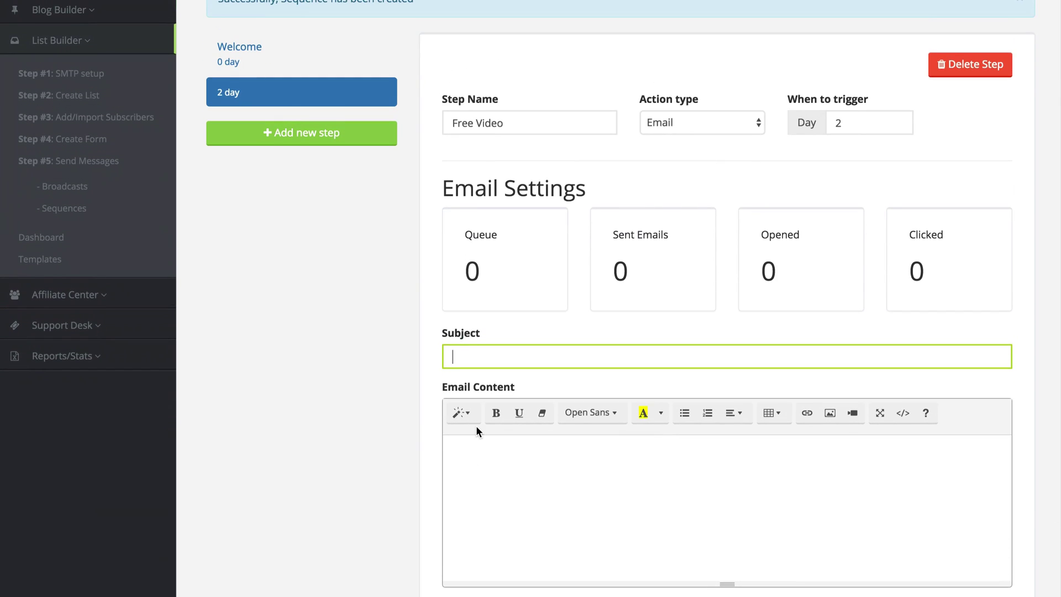
text(Free Video #1)
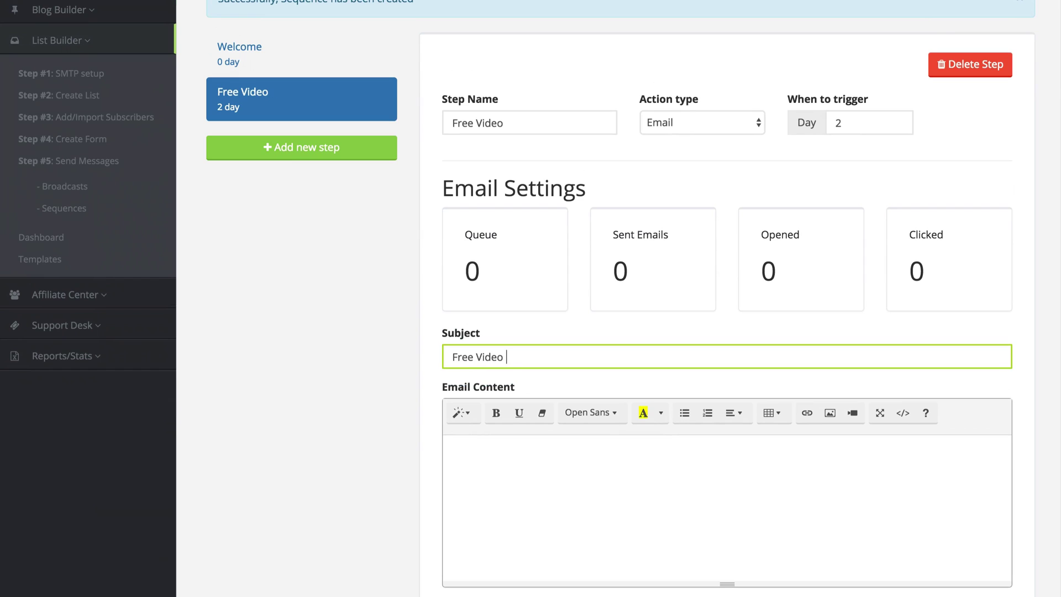
click(491, 518)
text(Check o)
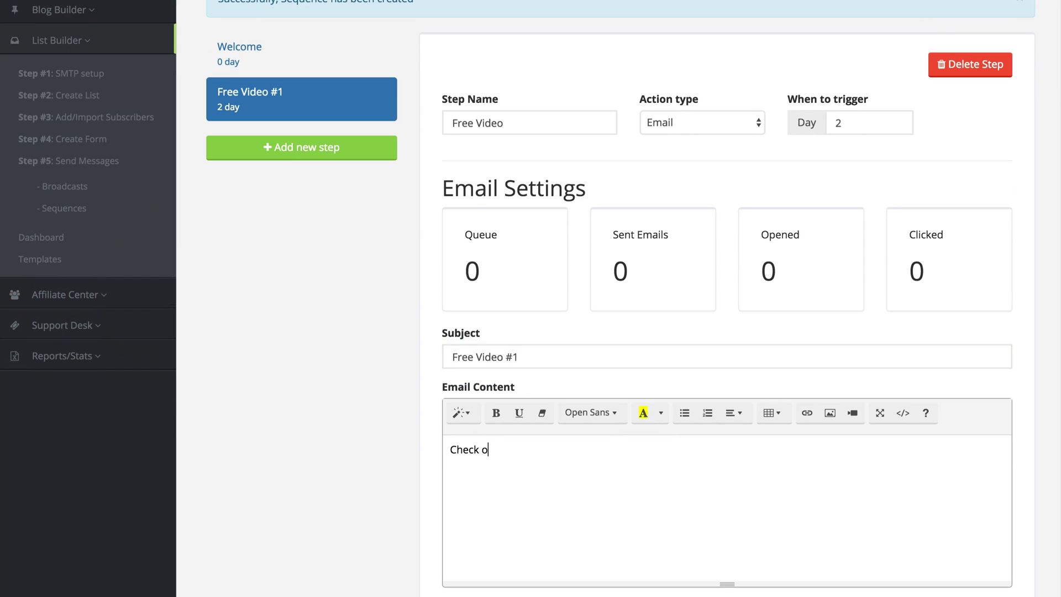
text(ut this free video!)
scroll(509, 525, down, 2)
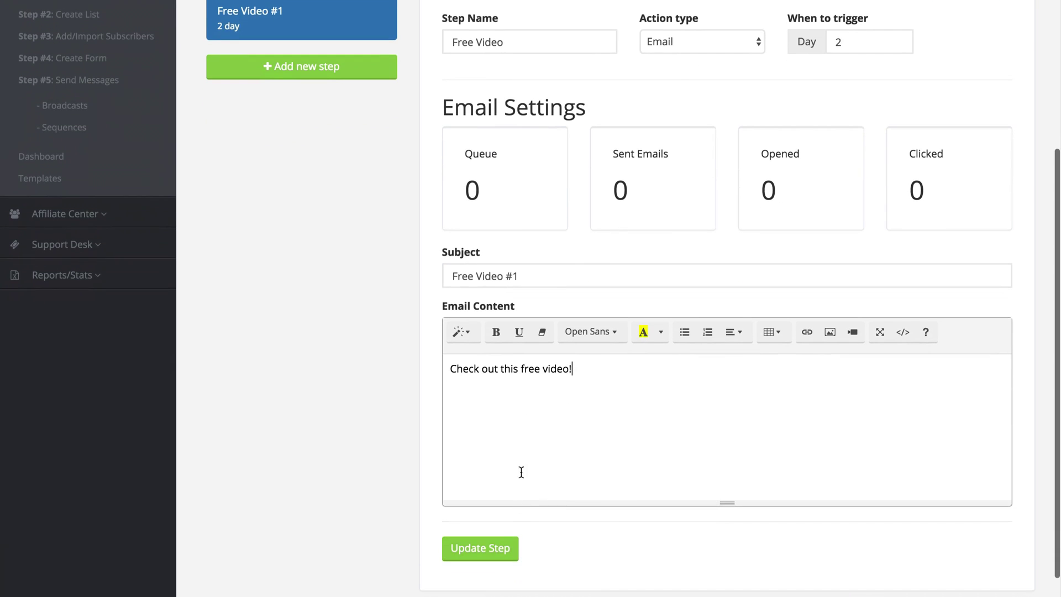
click(482, 549)
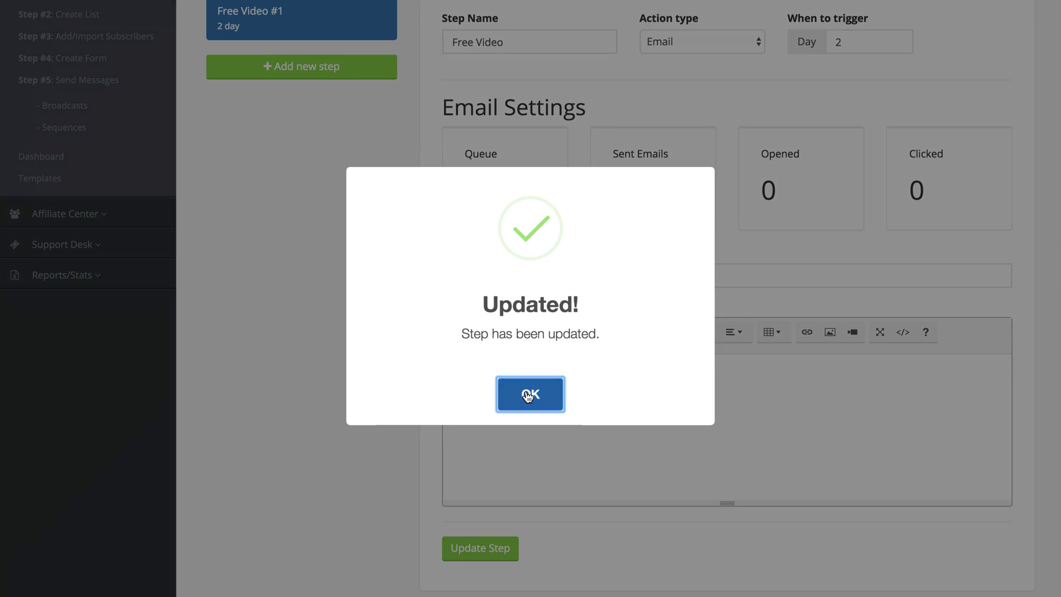
click(527, 396)
scroll(386, 383, up, 5)
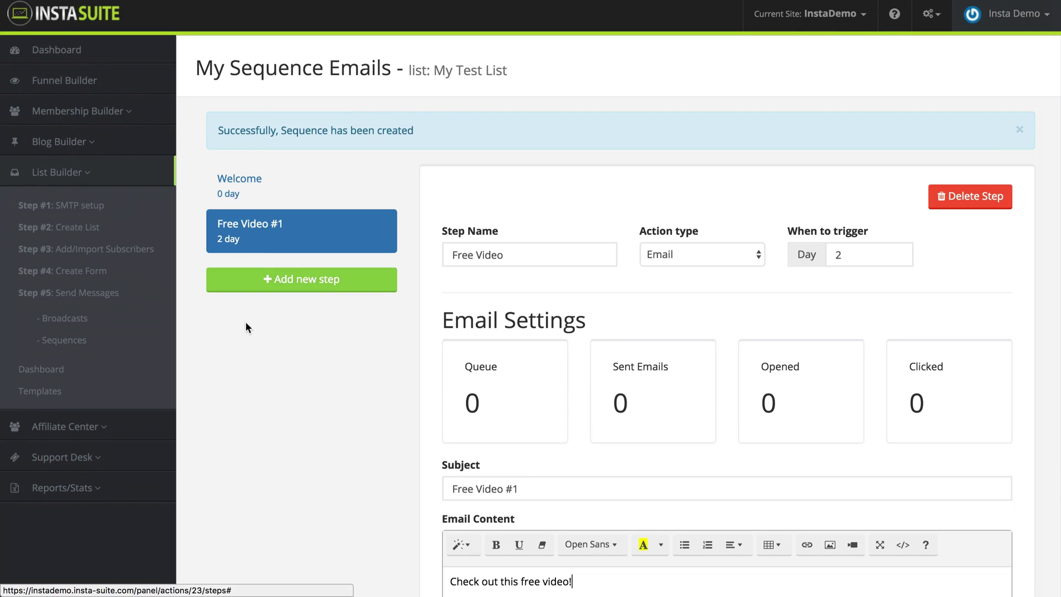
click(267, 195)
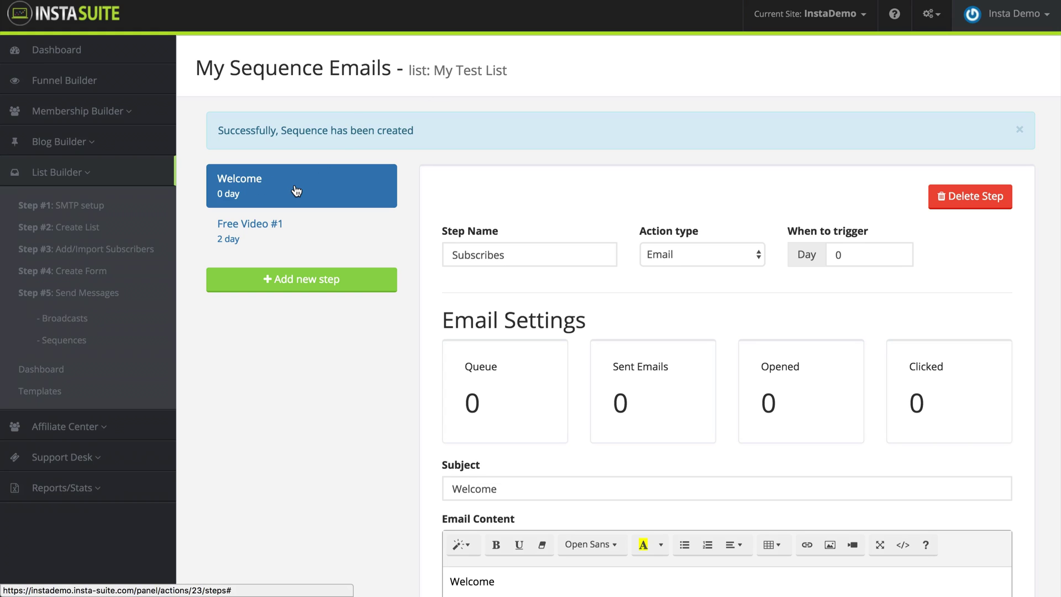
click(285, 238)
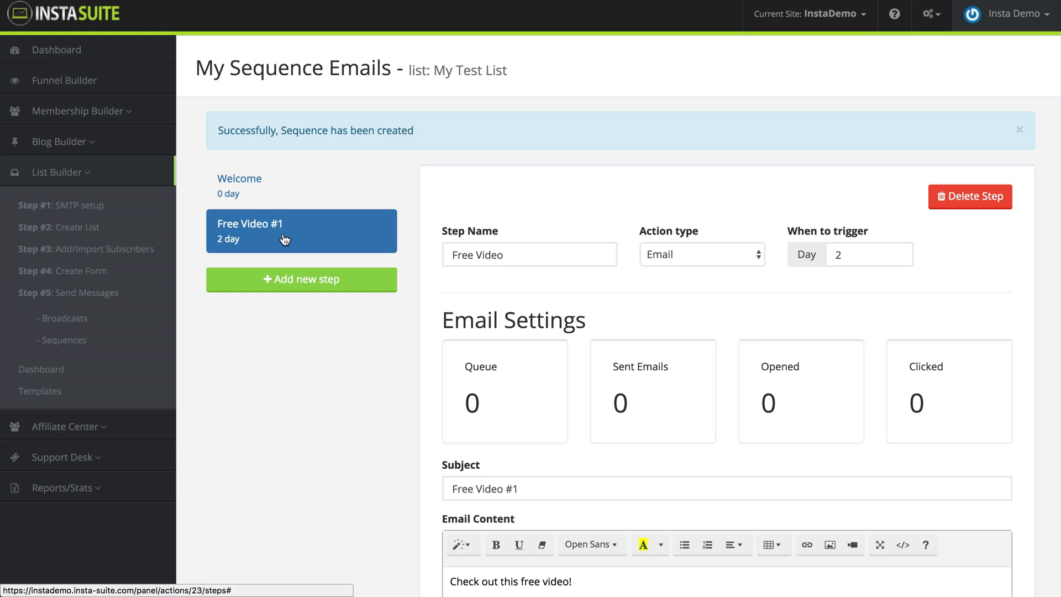